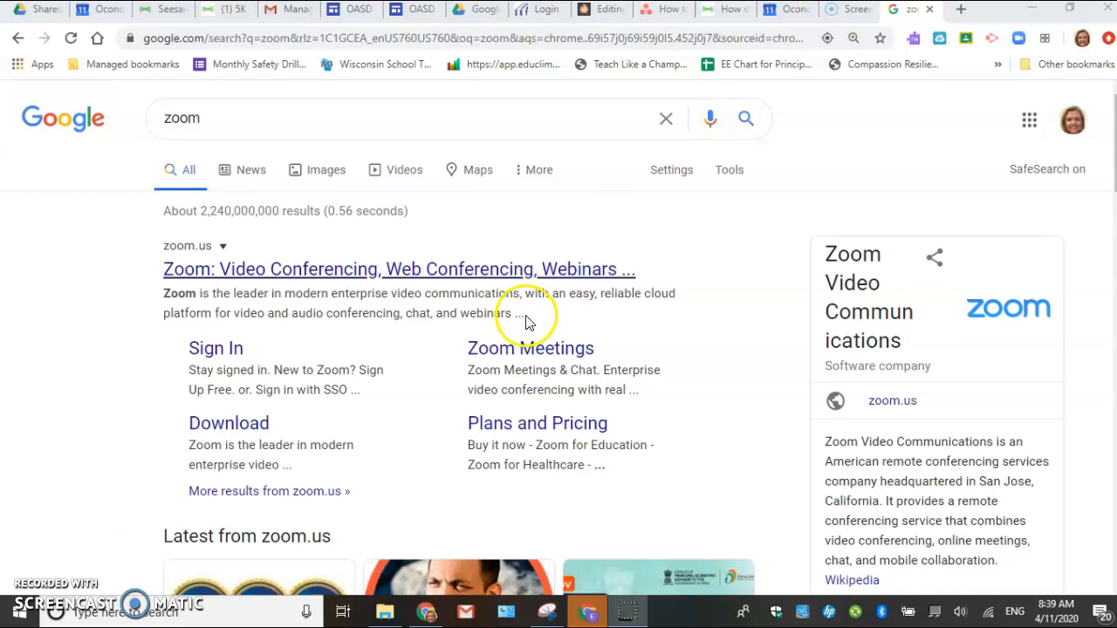
# Step: Open zoom.us from the 'Zoom: Video Conferencing, Web Conferencing, Webinars' Google result
pyautogui.click(426, 269)
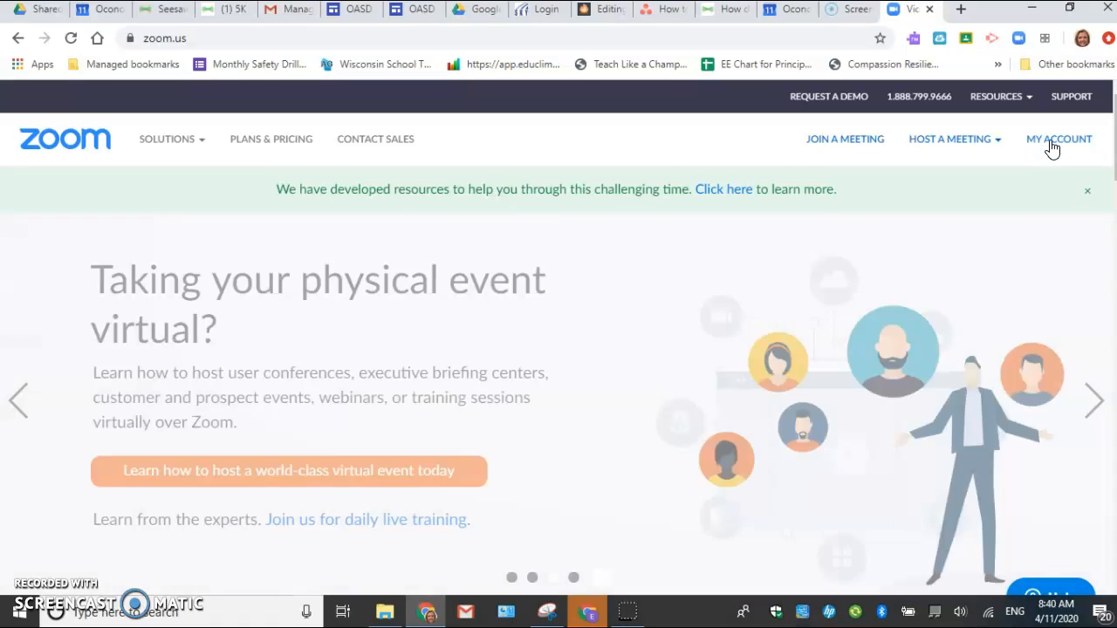
# Step: Go to My Account on zoom.us to show the personal meeting ID and sign-in details
pyautogui.click(1052, 147)
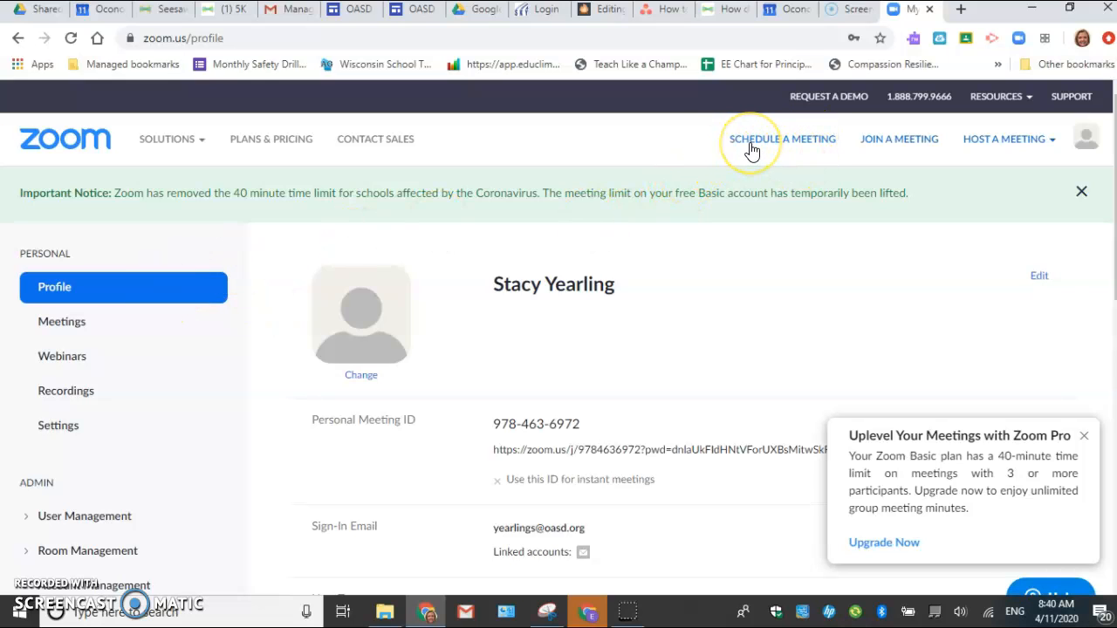
pyautogui.click(793, 148)
pyautogui.click(778, 150)
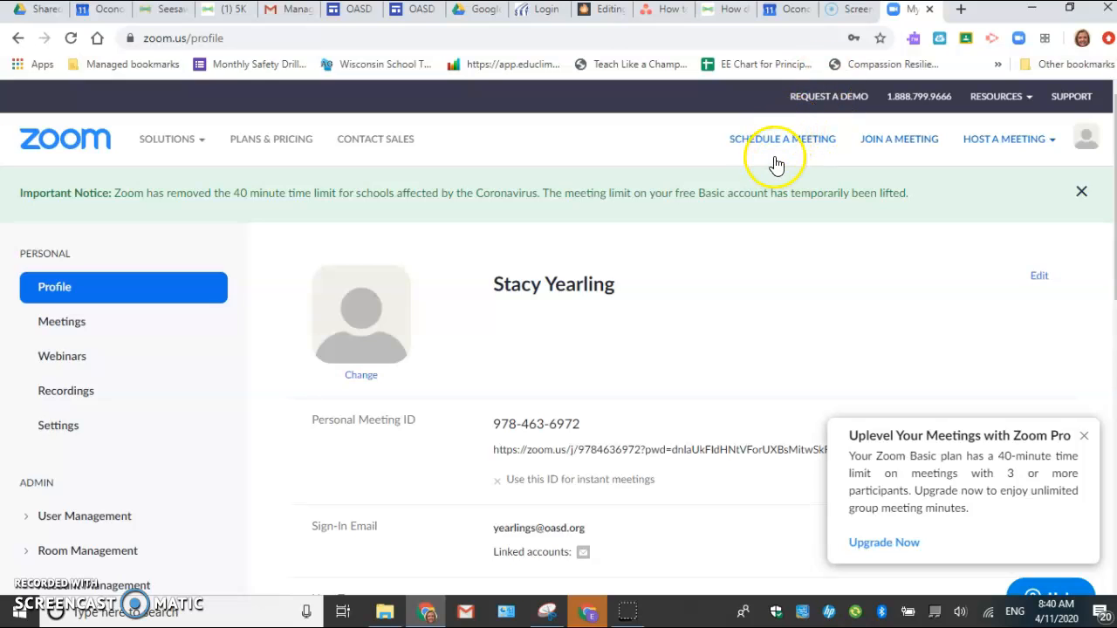
# Step: Start a new scheduled meeting with the topic PBIS
pyautogui.click(776, 150)
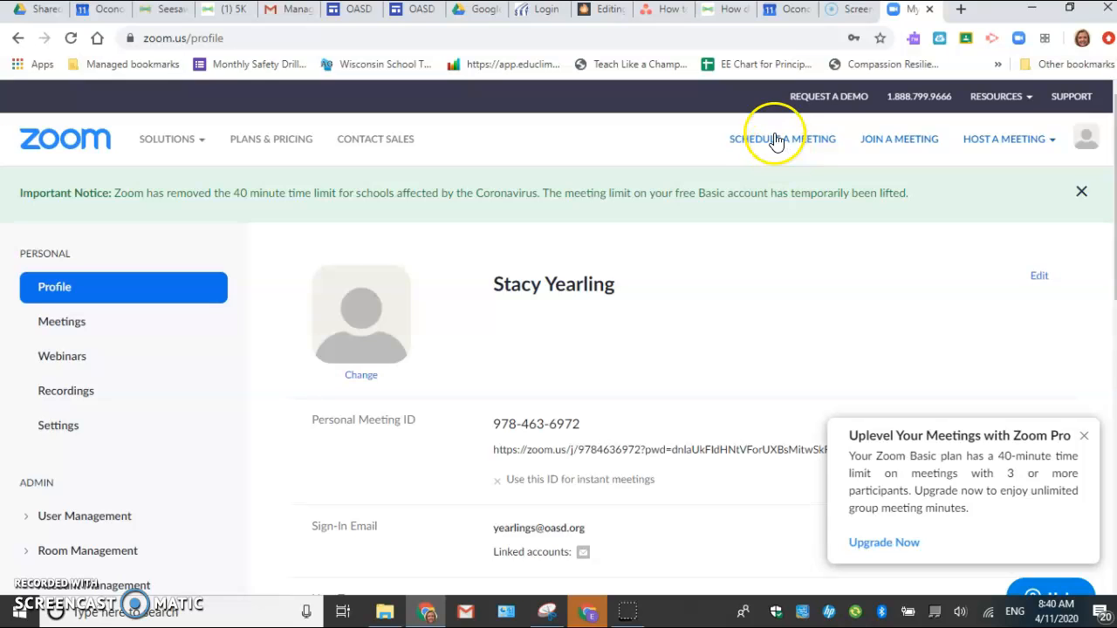
pyautogui.click(775, 150)
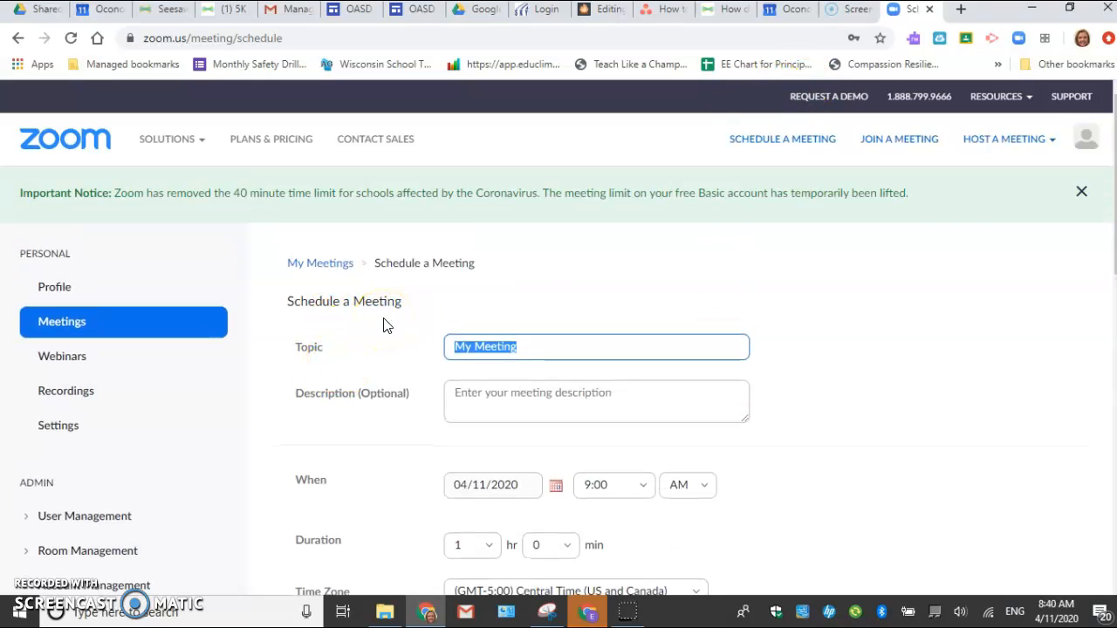
pyautogui.scroll(-1, 913, 300)
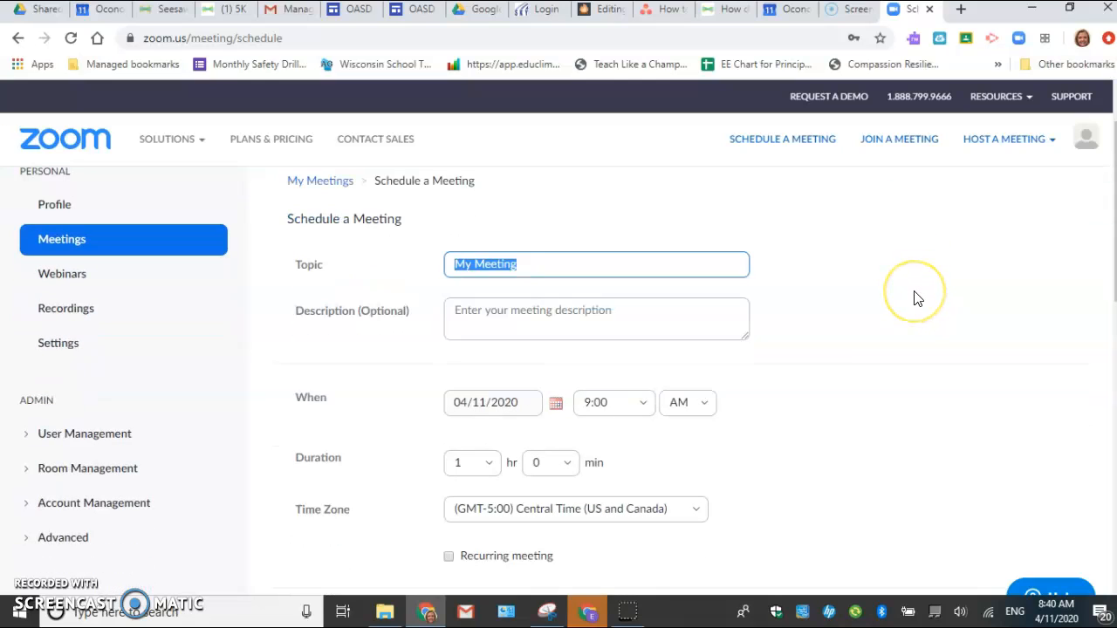
pyautogui.write('PB')
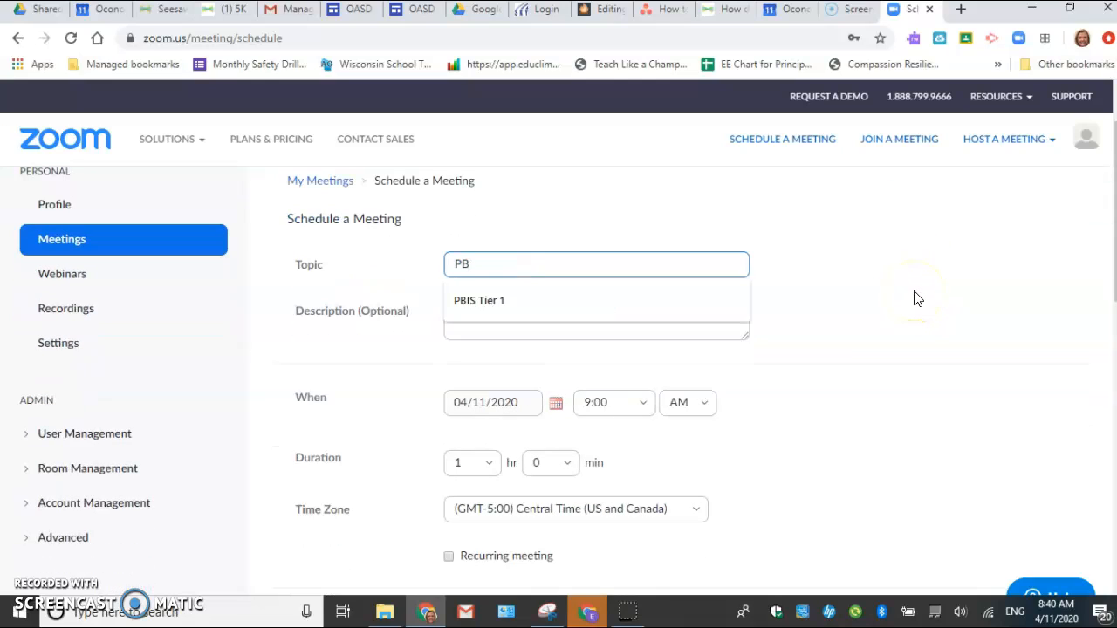
pyautogui.write('IS')
pyautogui.click(877, 293)
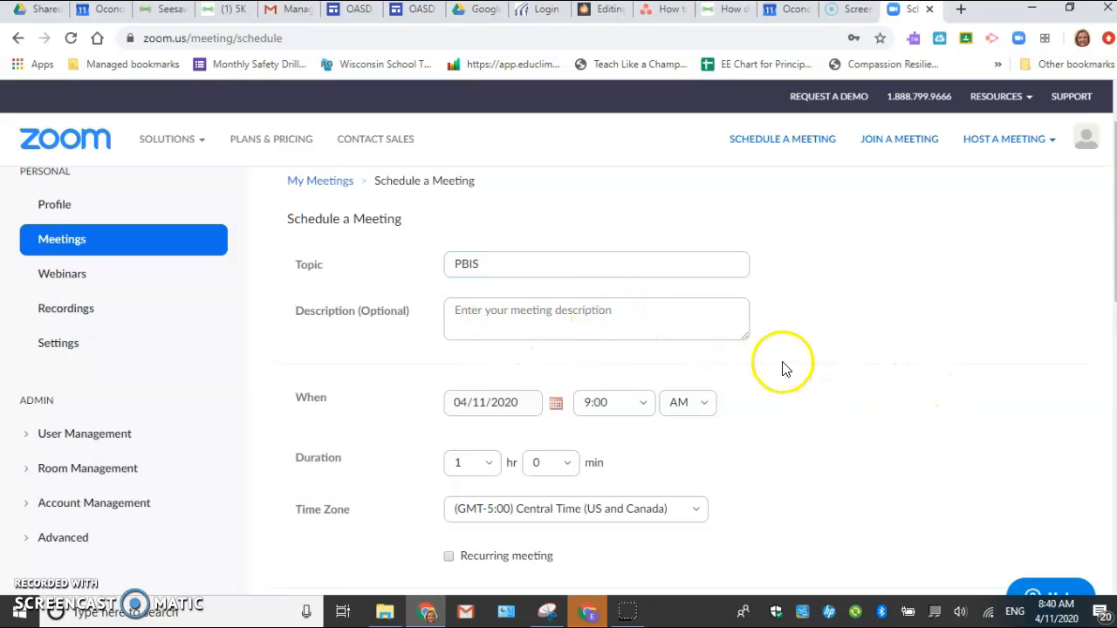
# Step: Keep the date 04/11/2020 and set the start time to 12:00 PM
pyautogui.scroll(-1, 777, 366)
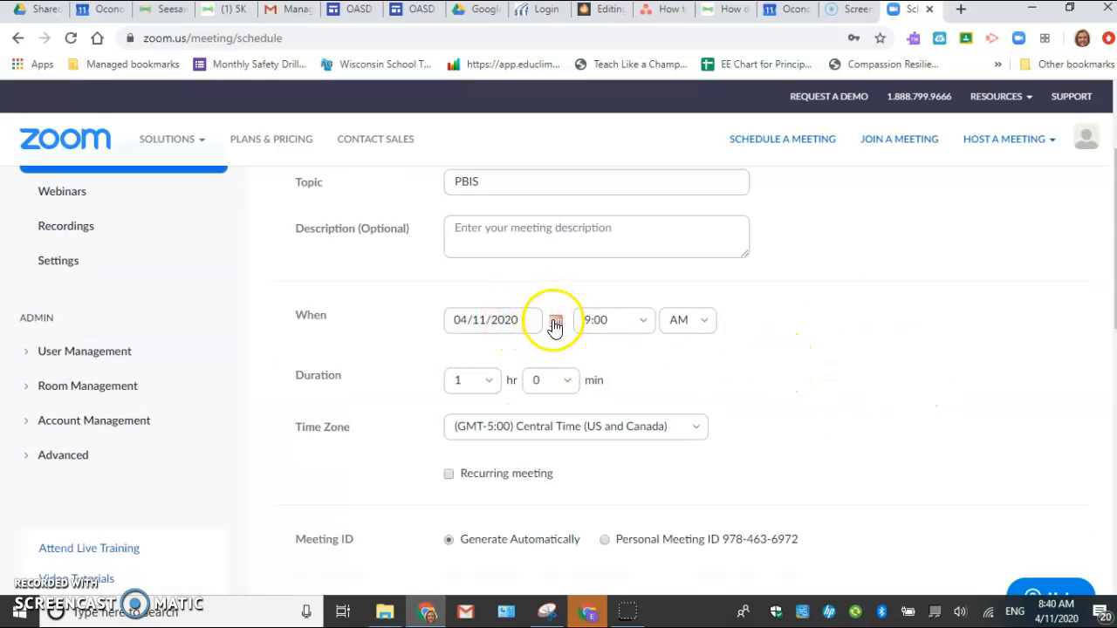
pyautogui.click(555, 321)
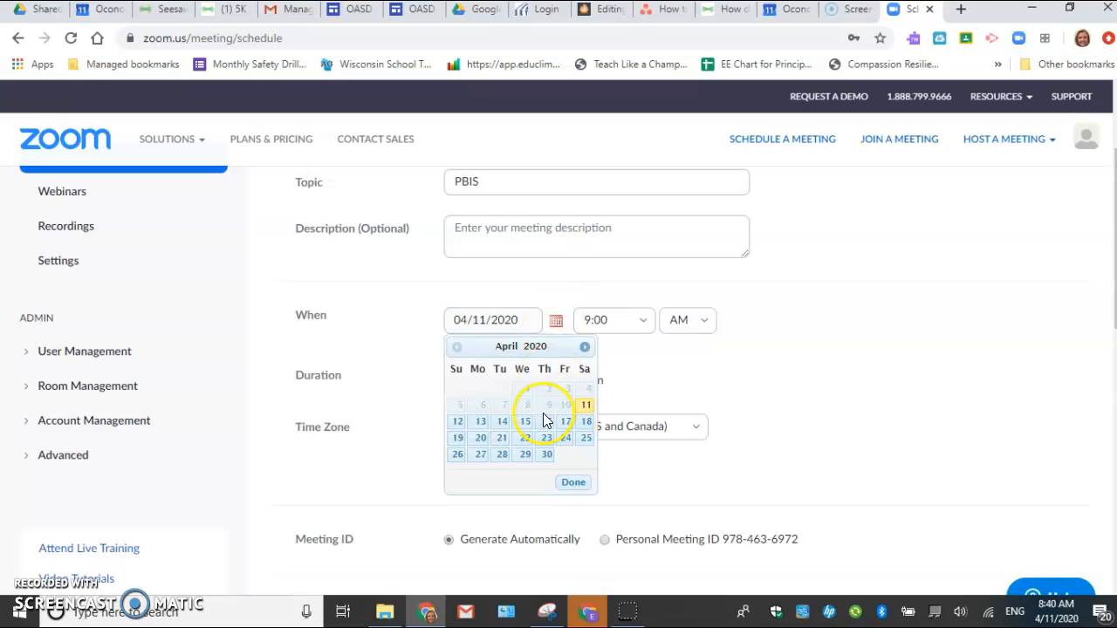
pyautogui.click(585, 404)
pyautogui.click(652, 326)
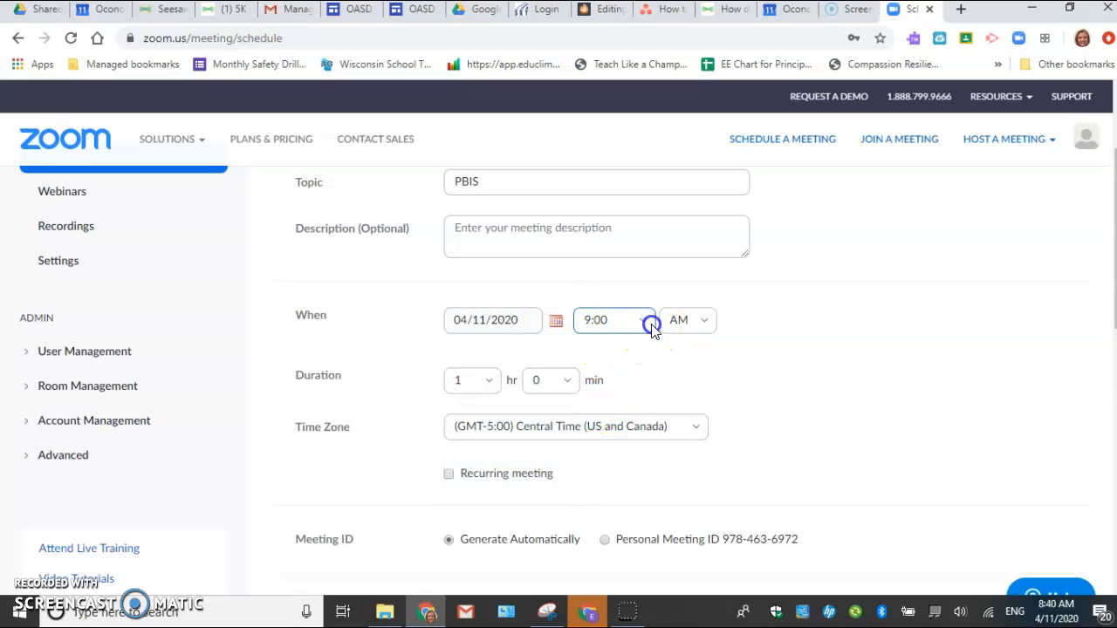
pyautogui.scroll(2, 611, 442)
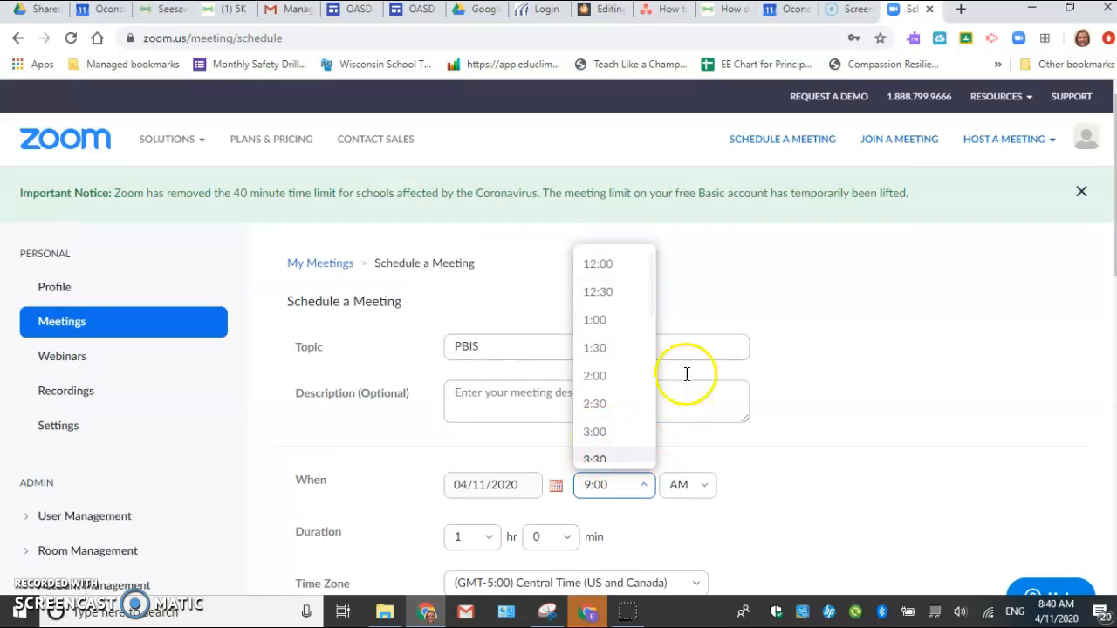
pyautogui.click(600, 264)
pyautogui.scroll(-2, 759, 449)
pyautogui.click(706, 401)
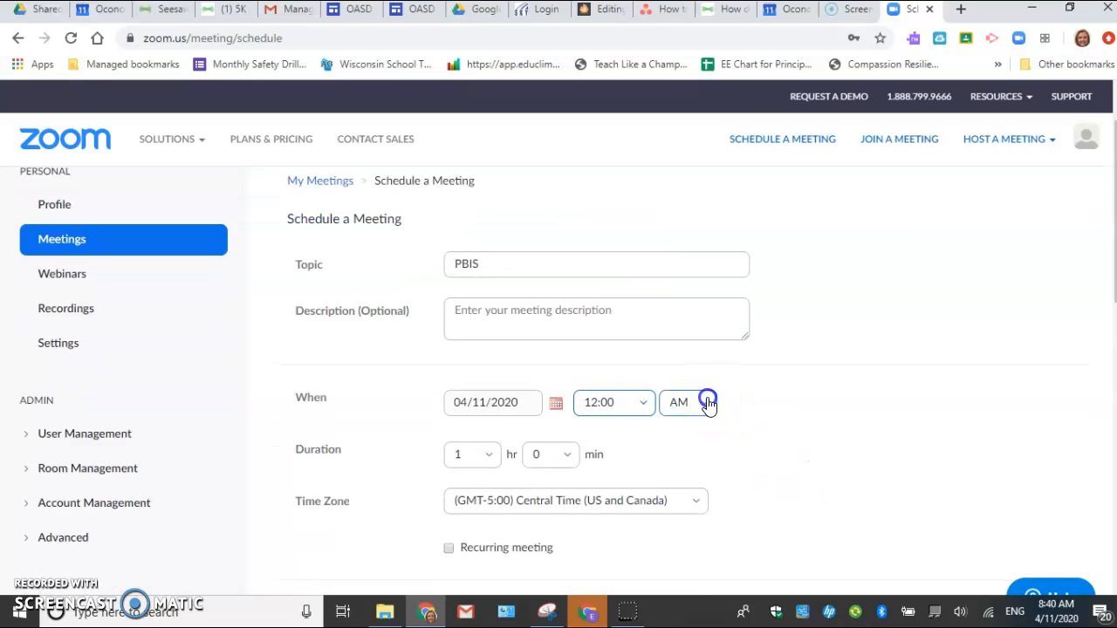
pyautogui.click(677, 465)
pyautogui.scroll(-3, 795, 478)
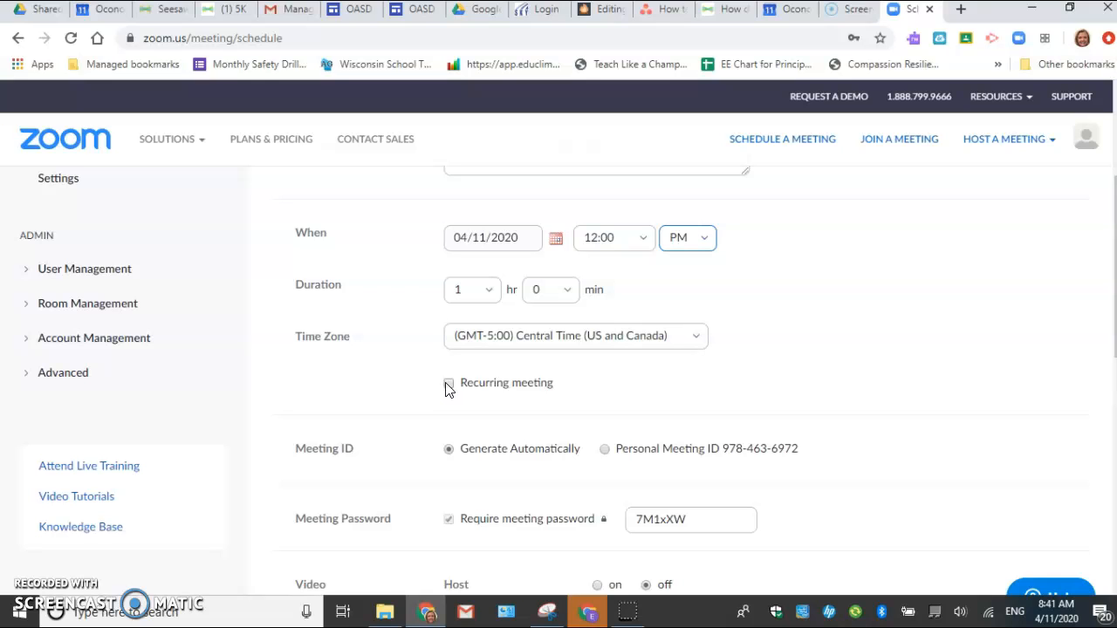
# Step: Leave the meeting non-recurring and replace the generated meeting password with a custom one
pyautogui.click(448, 385)
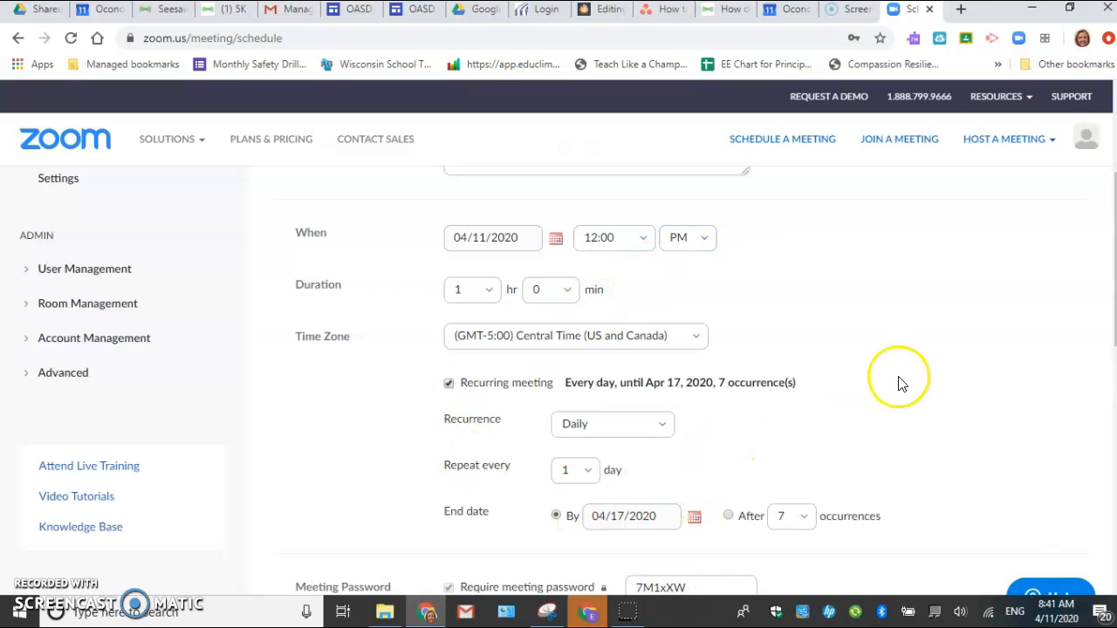
pyautogui.click(447, 383)
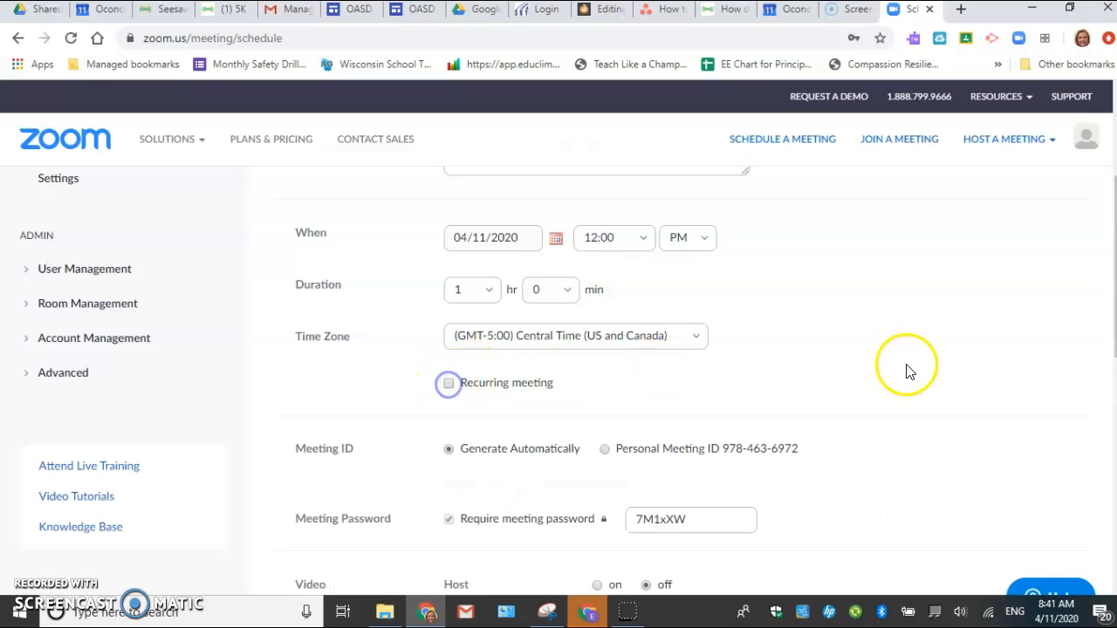
pyautogui.scroll(-1, 908, 371)
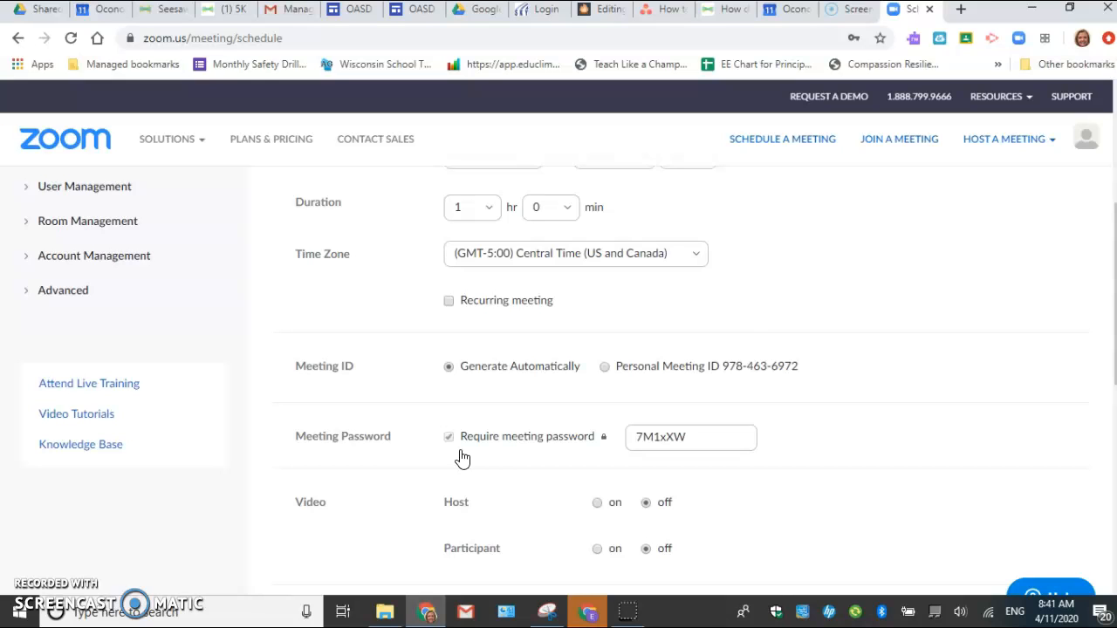
pyautogui.moveTo(703, 441); pyautogui.dragTo(634, 442)
pyautogui.press('BackSpace')
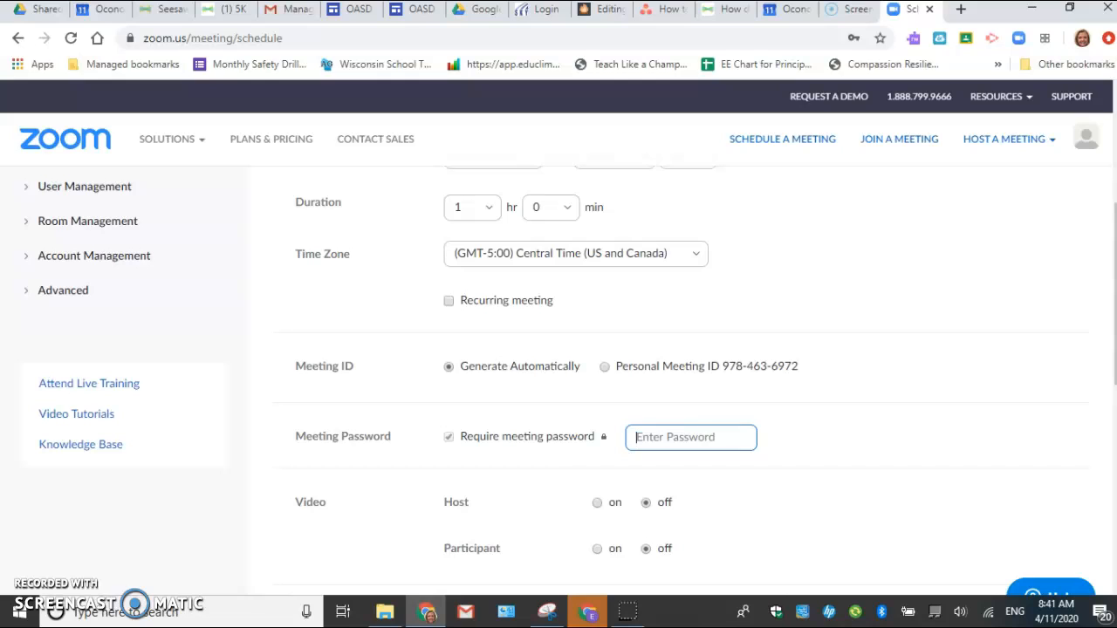
pyautogui.click(930, 440)
# Step: Turn video on for both host and participants
pyautogui.scroll(-1, 869, 454)
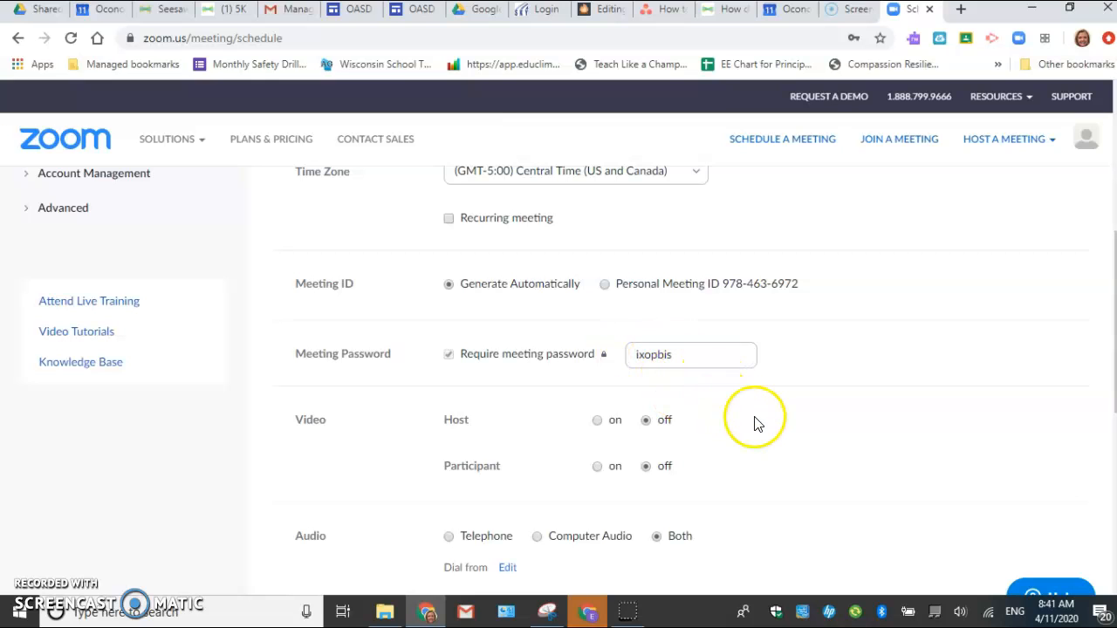
pyautogui.scroll(-1, 756, 424)
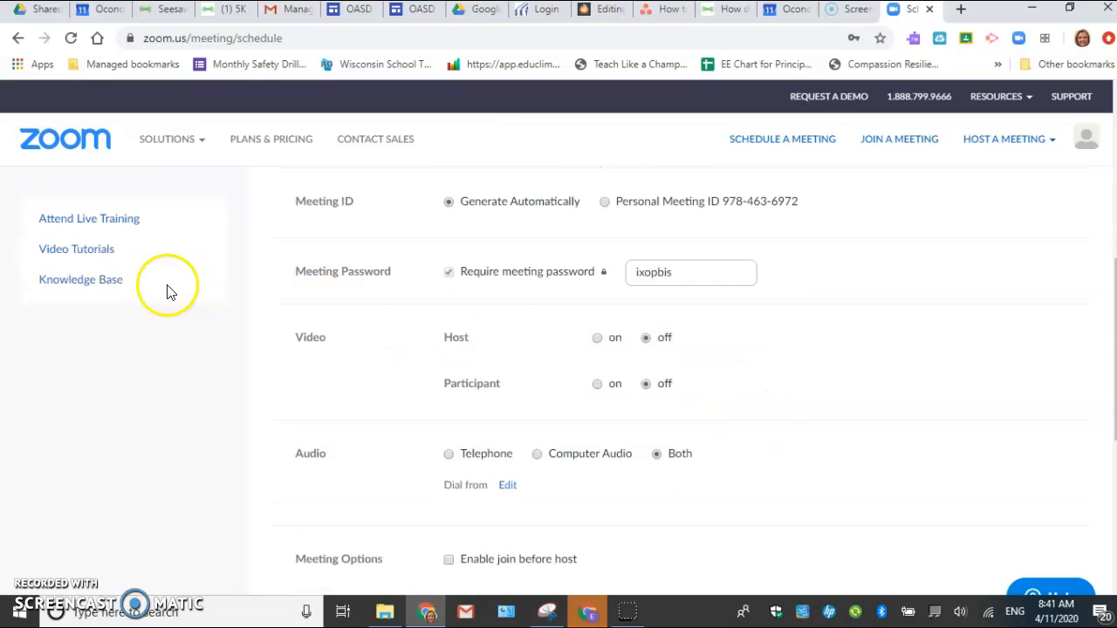
pyautogui.click(597, 340)
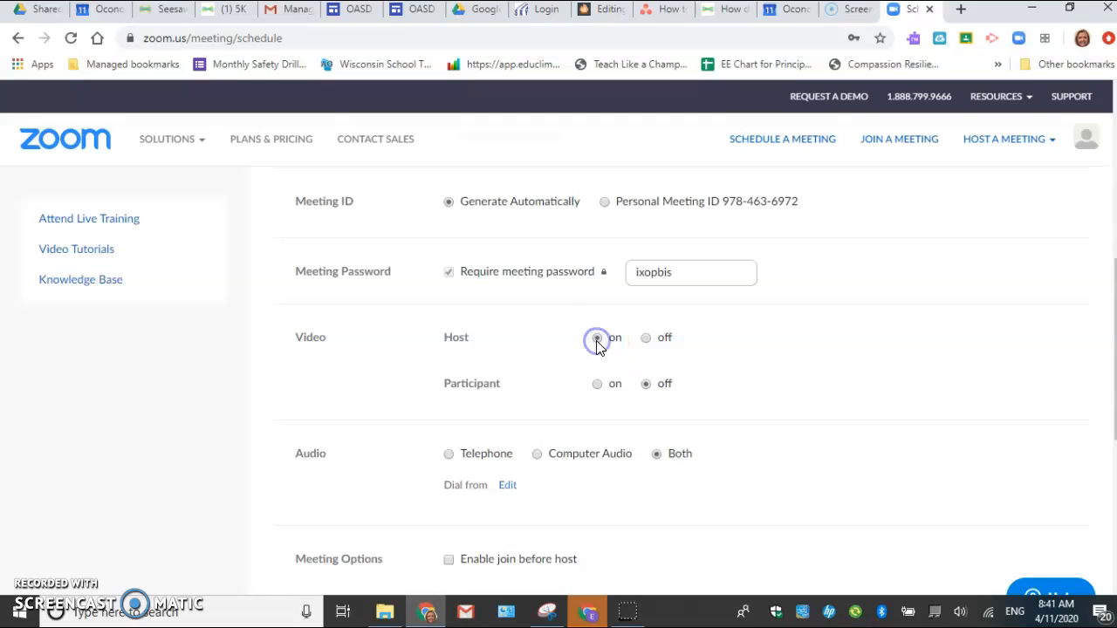
pyautogui.click(597, 384)
# Step: Enable join before host, leaving mute on entry, waiting room and auto-recording off
pyautogui.scroll(-2, 877, 524)
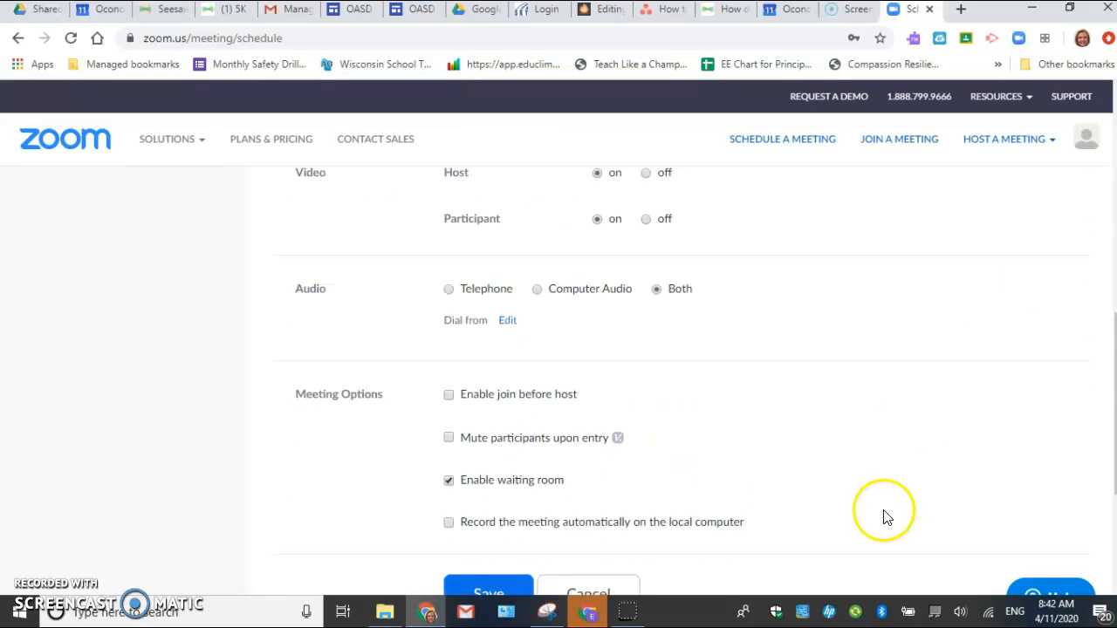
pyautogui.scroll(-2, 886, 517)
pyautogui.moveTo(330, 312)
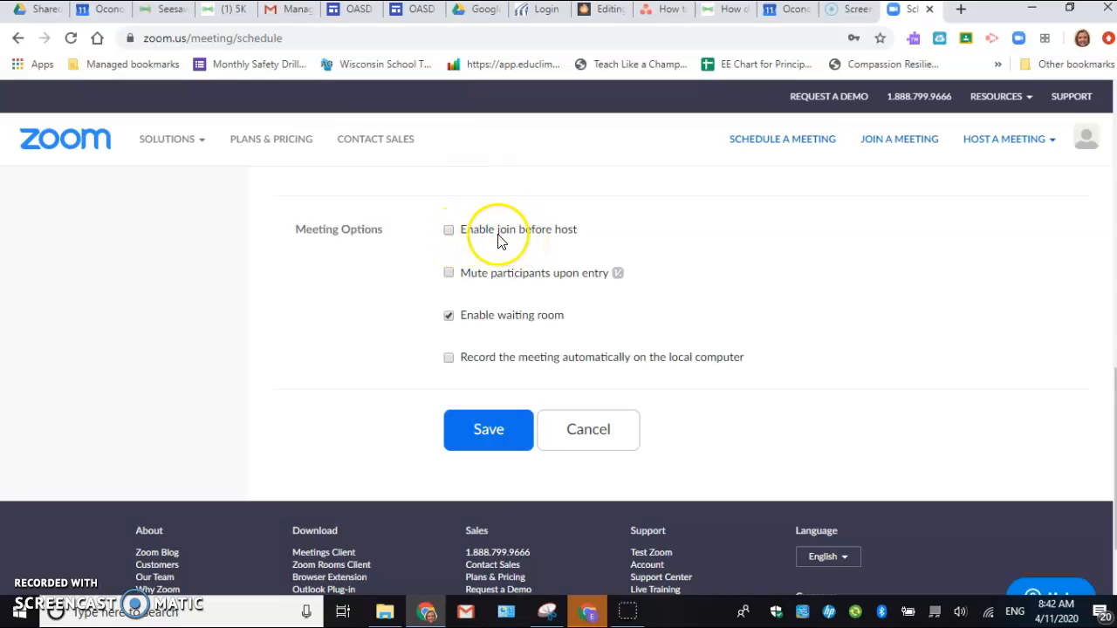
pyautogui.click(449, 232)
pyautogui.click(449, 316)
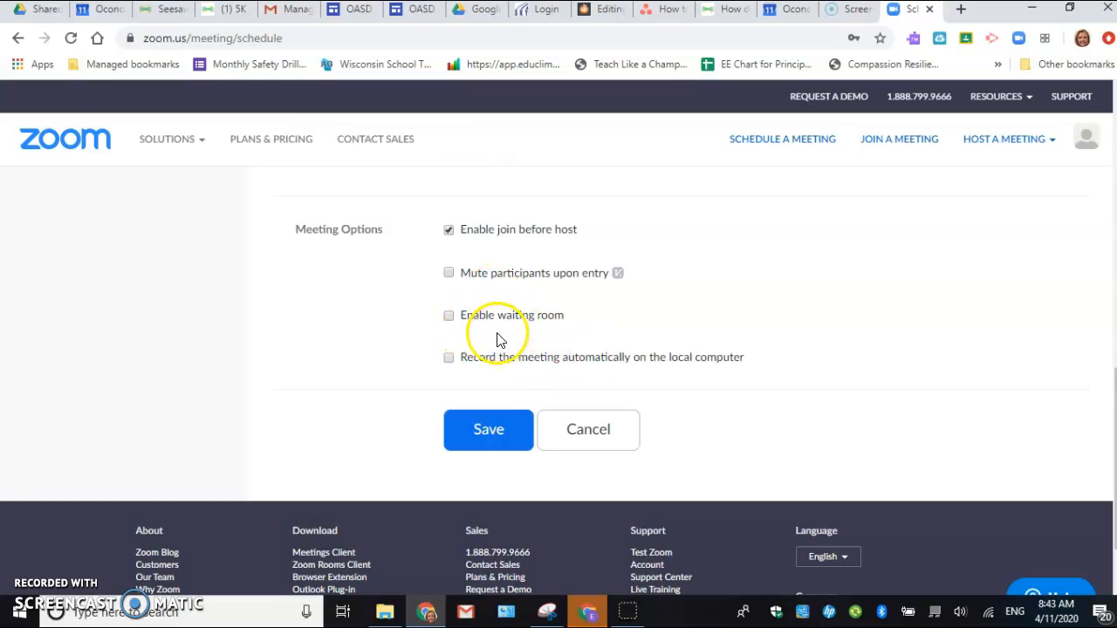
# Step: Save the PBIS meeting and review its topic, time and password on the summary page
pyautogui.click(485, 436)
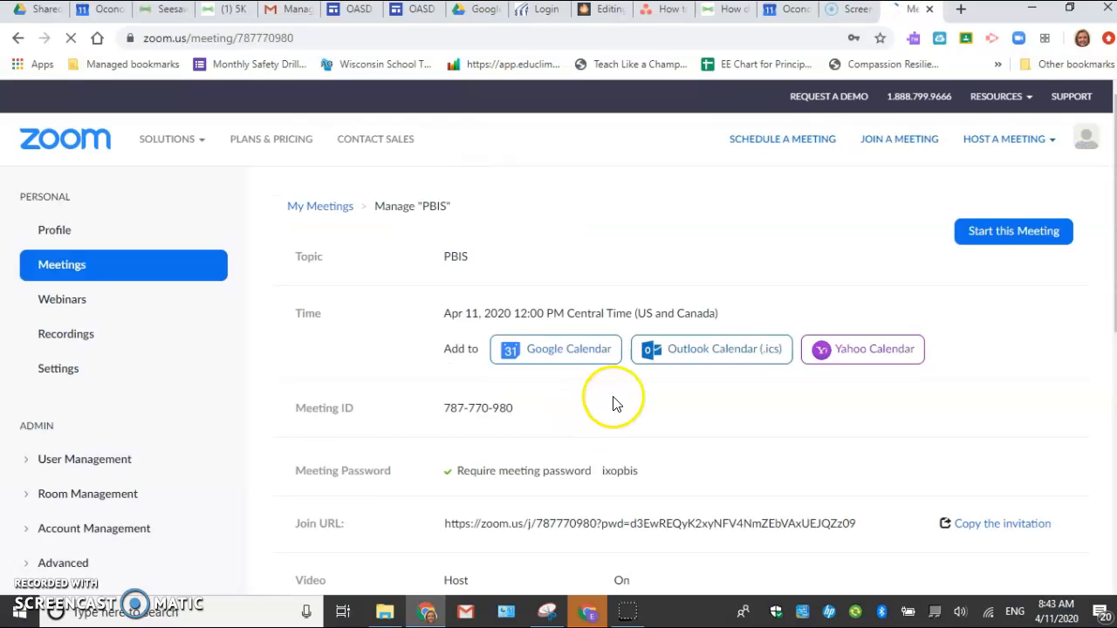
pyautogui.scroll(-1, 660, 468)
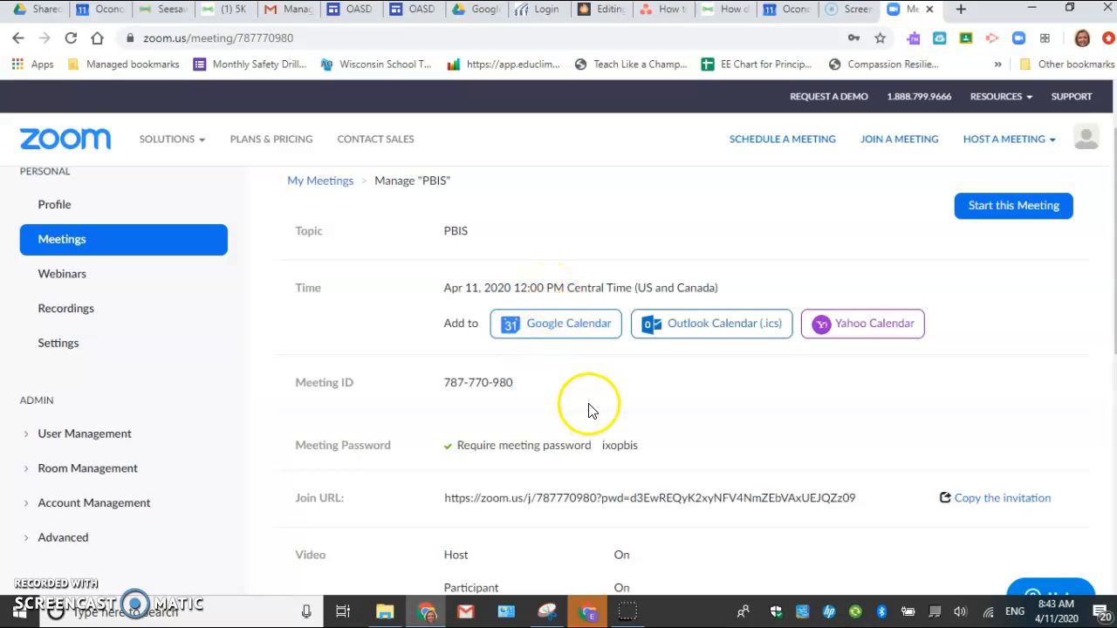
pyautogui.scroll(-1, 589, 409)
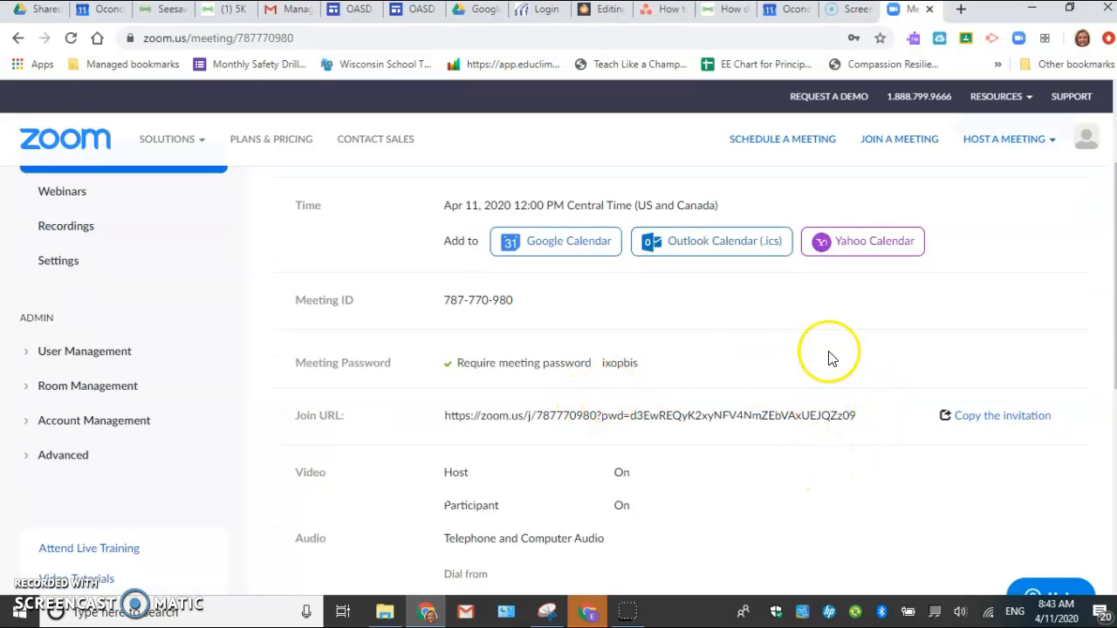
pyautogui.scroll(2, 617, 203)
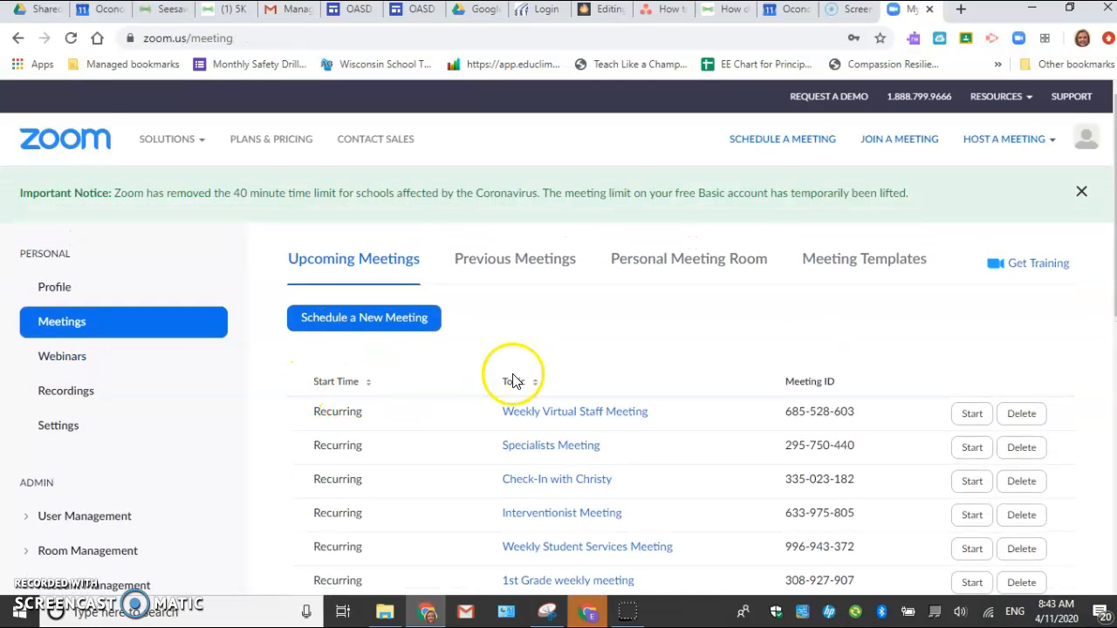
# Step: Find the 1st Grade weekly meeting in Upcoming Meetings and open its details page
pyautogui.scroll(-2, 506, 375)
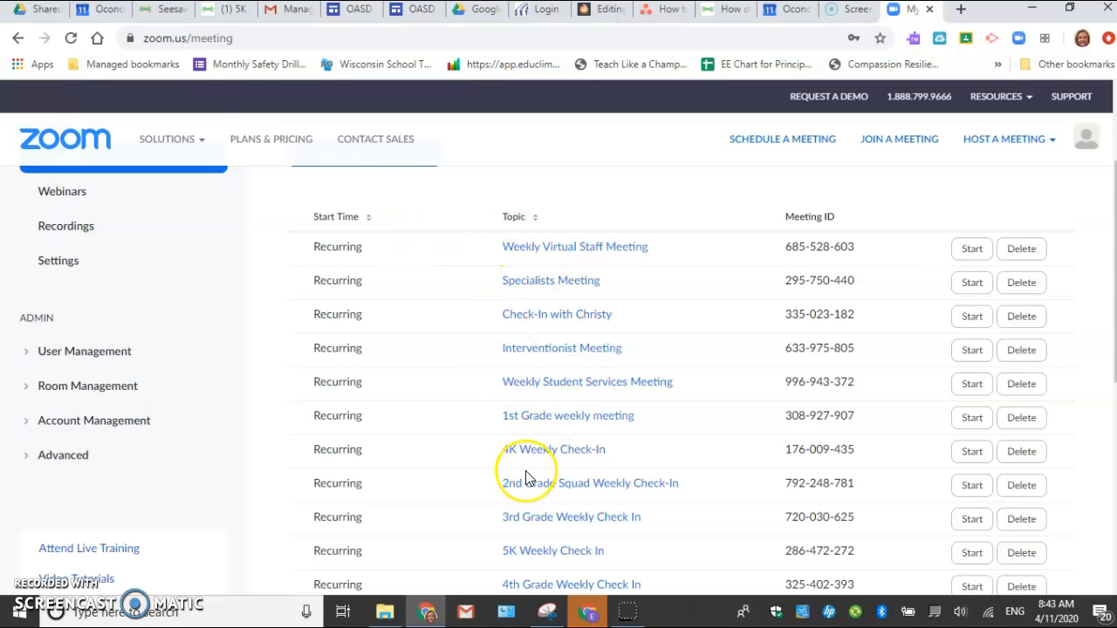
pyautogui.scroll(-2, 523, 476)
pyautogui.scroll(-1, 526, 478)
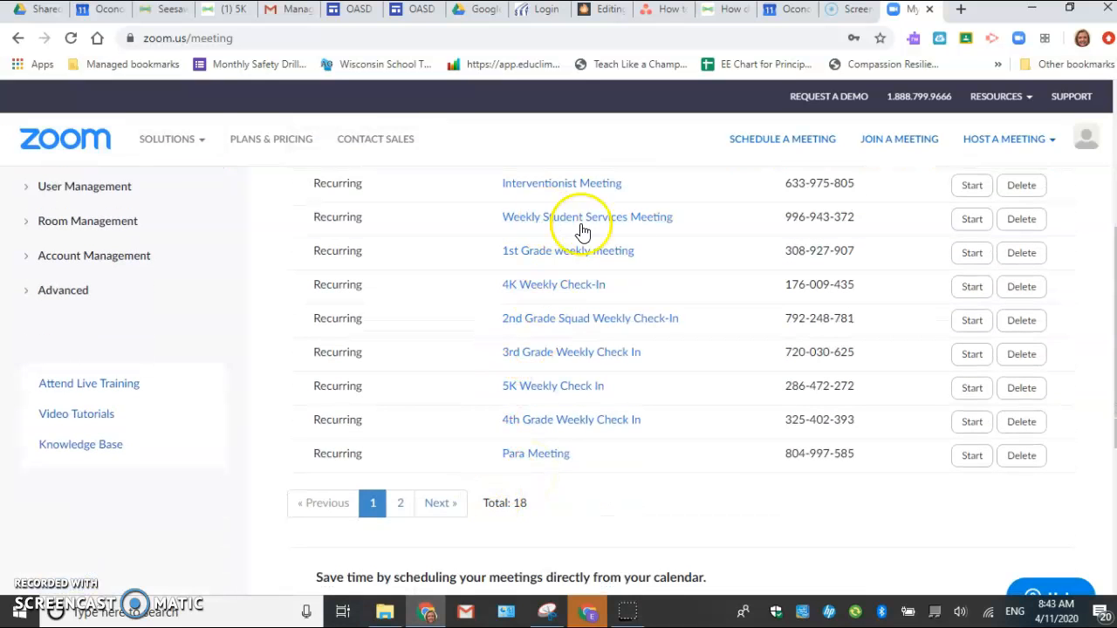
pyautogui.scroll(3, 795, 446)
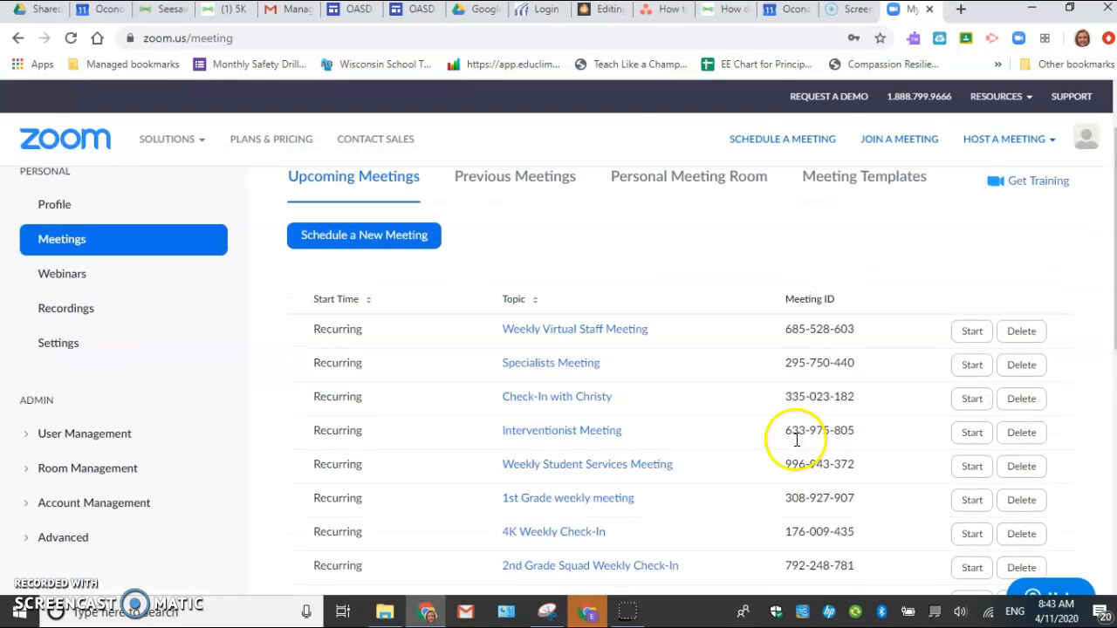
pyautogui.scroll(-1, 796, 447)
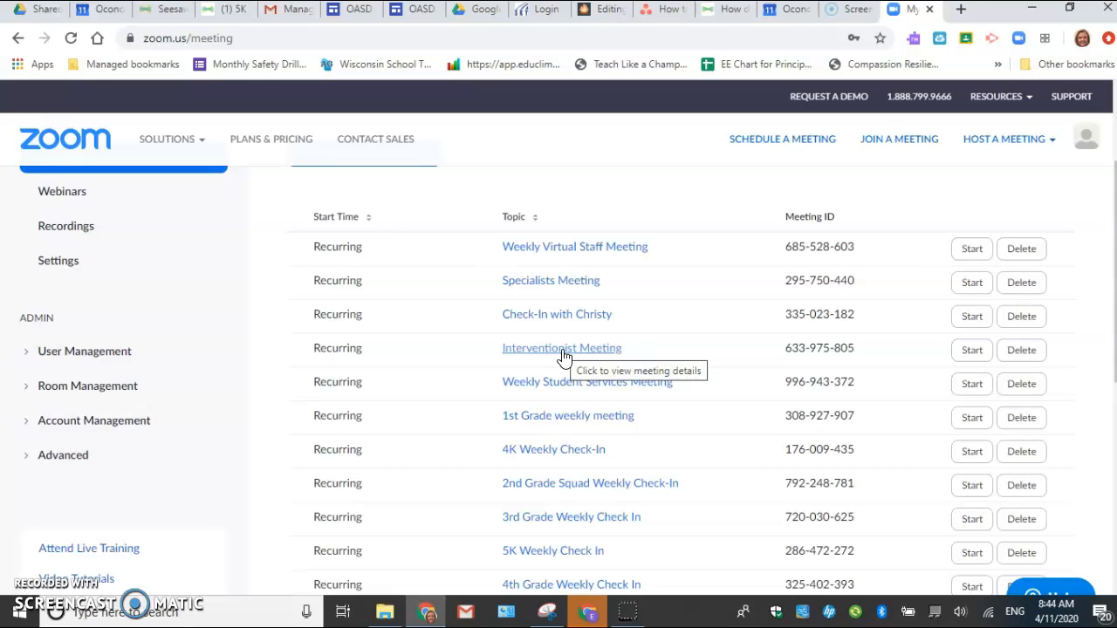
pyautogui.click(561, 386)
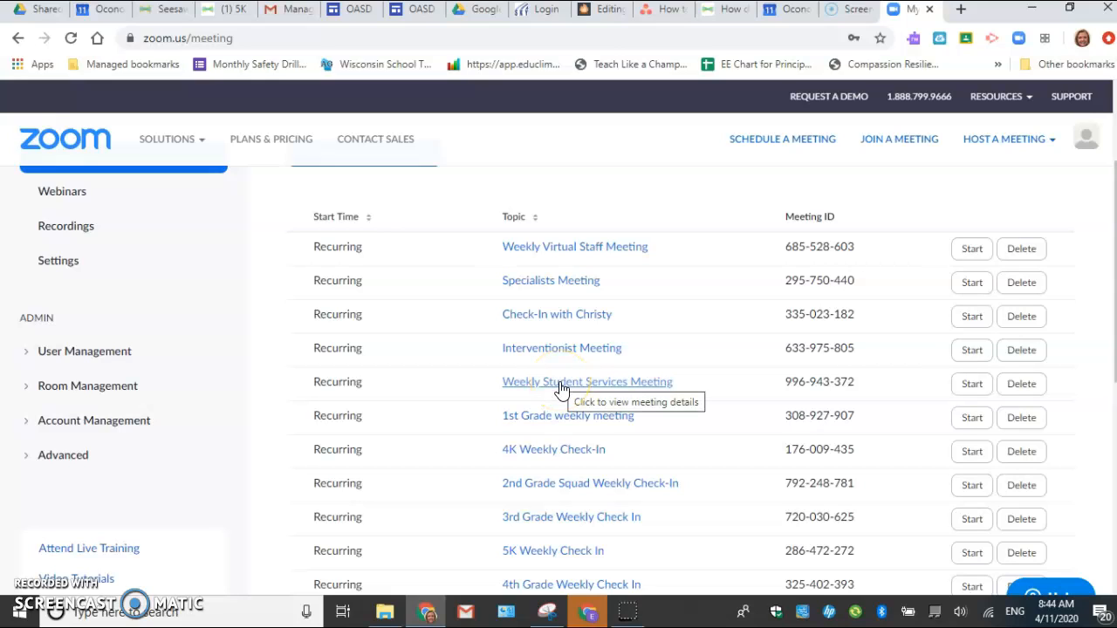
pyautogui.click(552, 423)
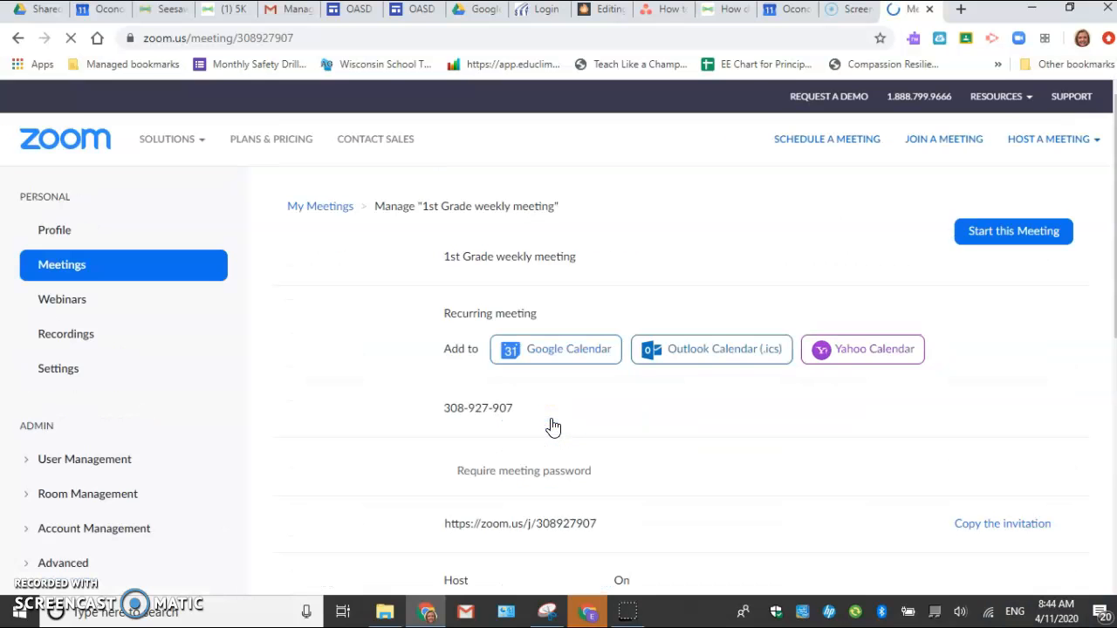
pyautogui.scroll(-3, 759, 471)
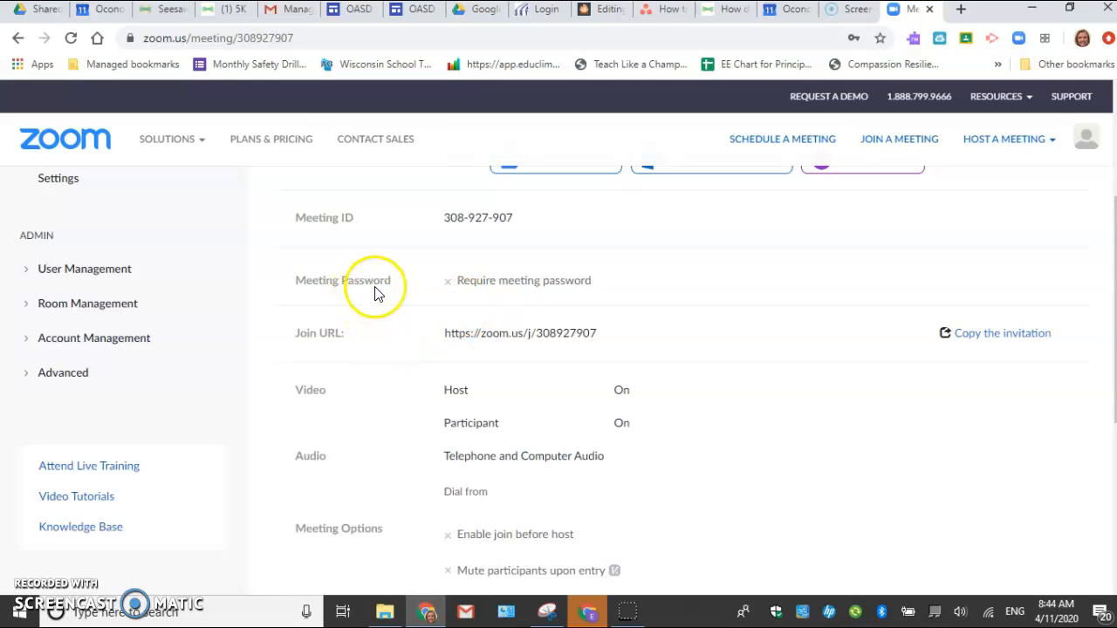
pyautogui.scroll(-2, 870, 496)
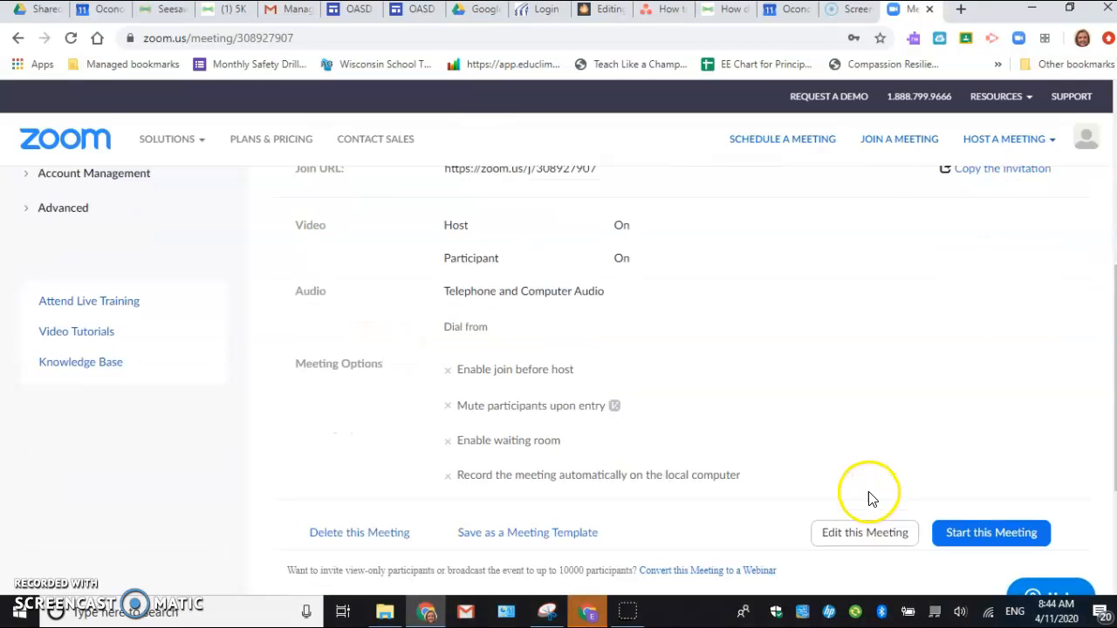
# Step: Edit the 1st Grade meeting, giving it a custom password with join before host enabled
pyautogui.click(859, 541)
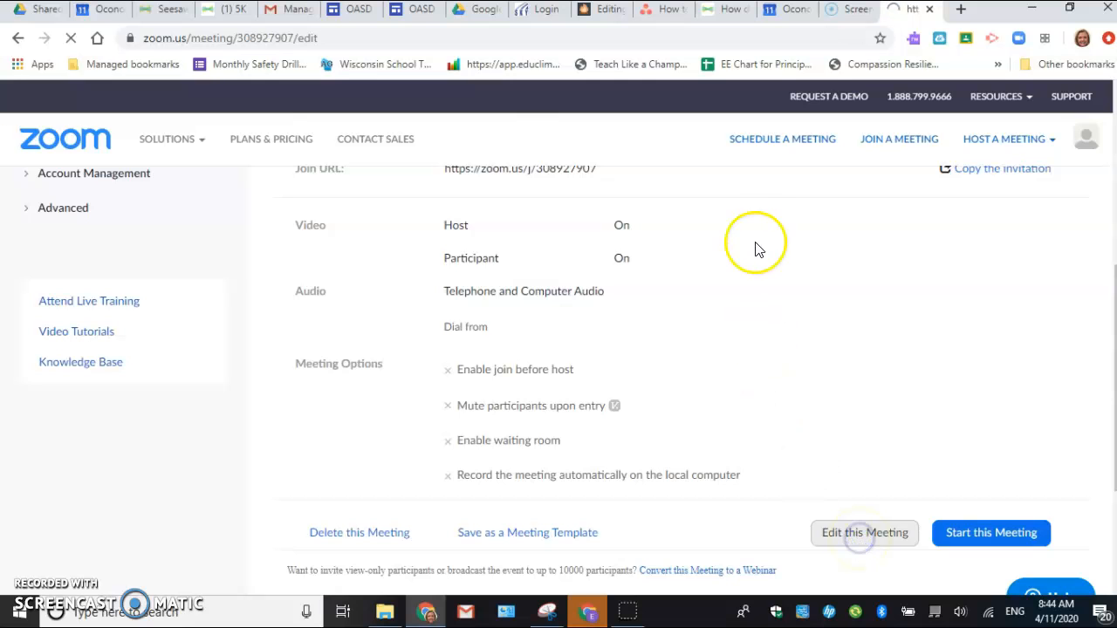
pyautogui.scroll(-9, 768, 342)
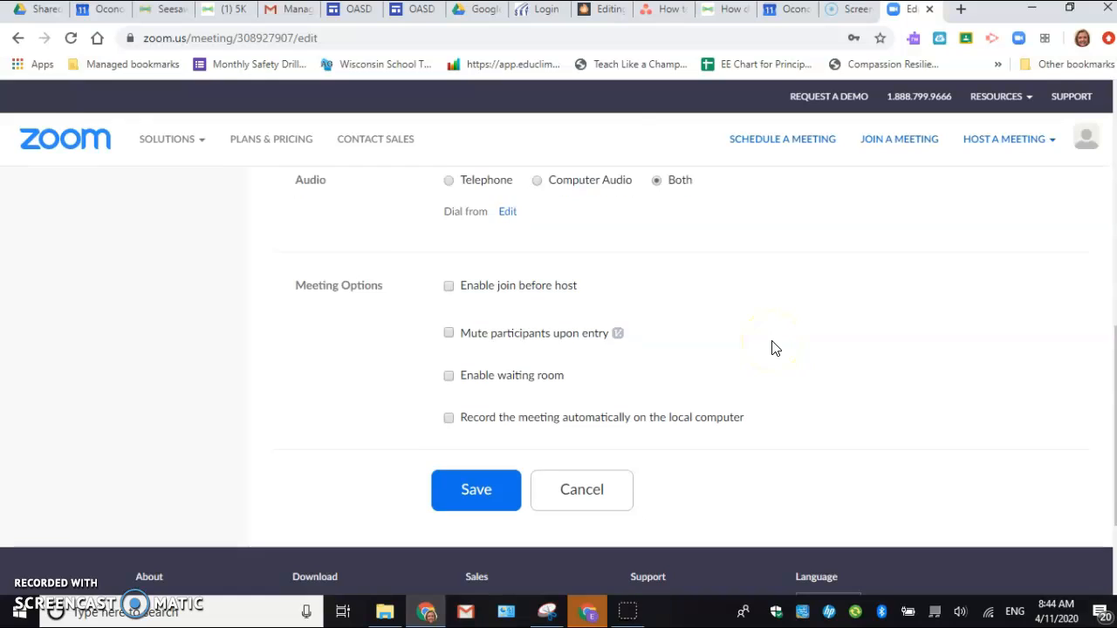
pyautogui.scroll(4, 773, 346)
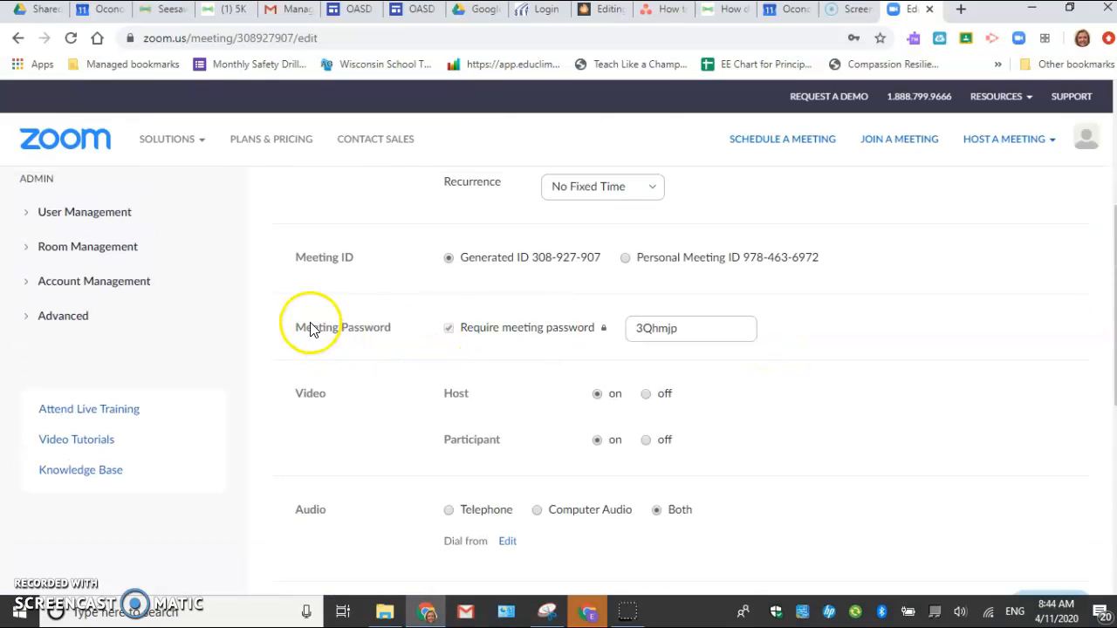
pyautogui.click(644, 338)
pyautogui.click(704, 334)
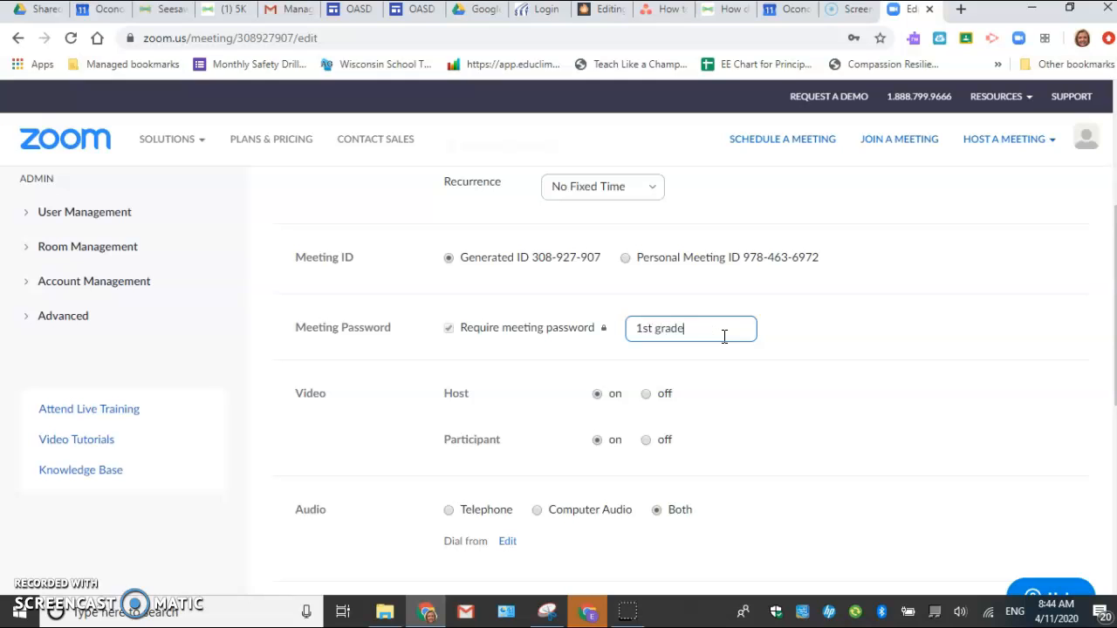
pyautogui.scroll(-2, 893, 419)
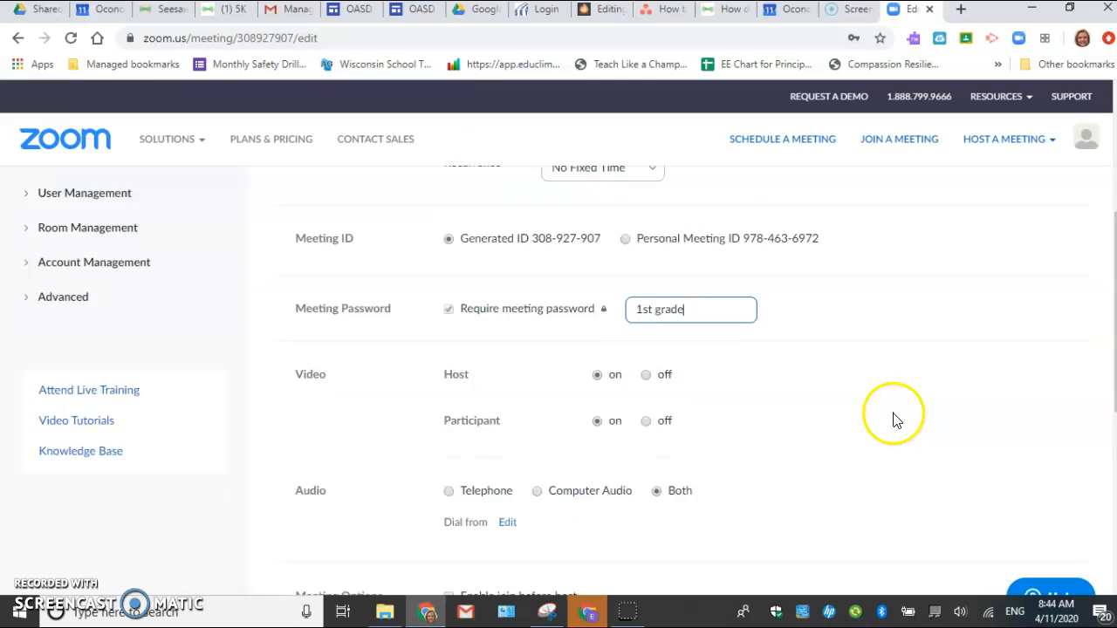
pyautogui.scroll(-1, 469, 411)
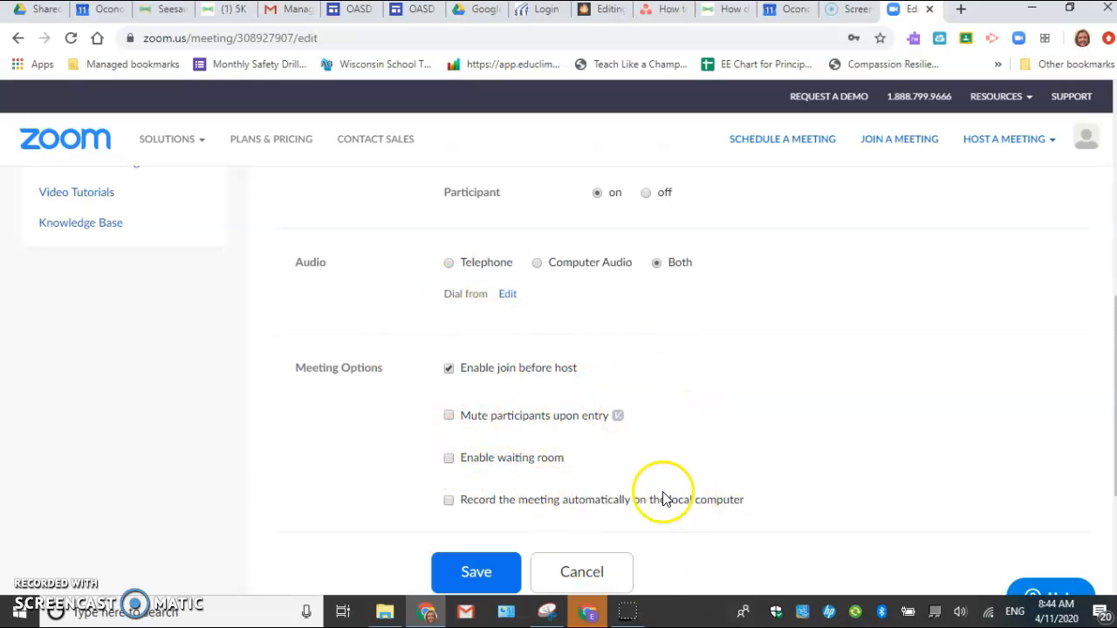
# Step: Save the 1st Grade meeting changes and return to the Upcoming Meetings list
pyautogui.click(476, 573)
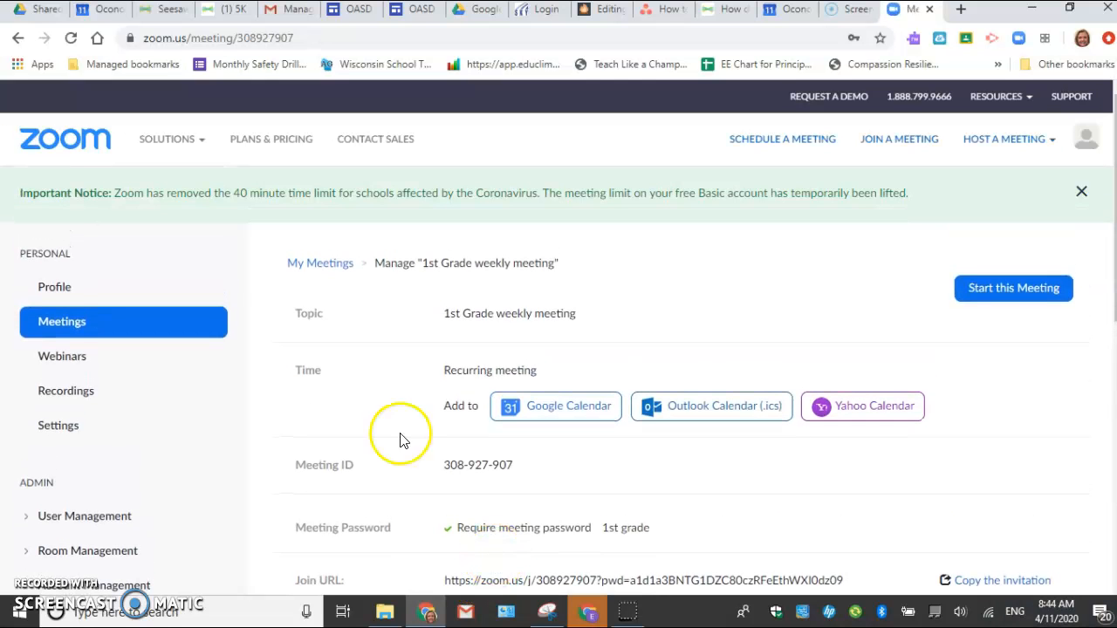
pyautogui.click(57, 328)
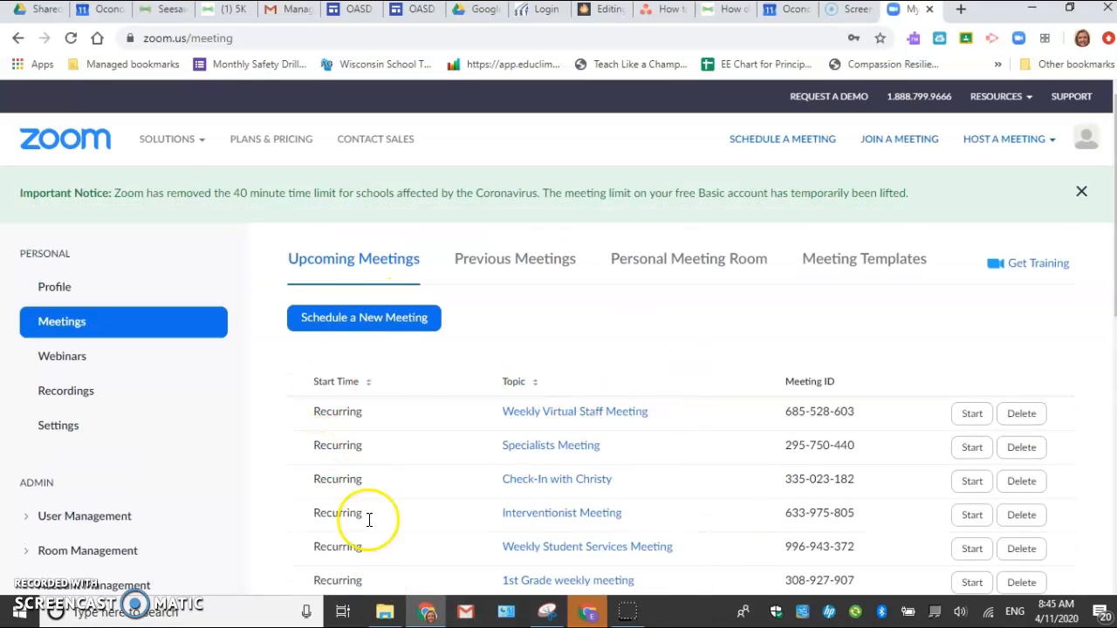
pyautogui.scroll(-2, 548, 517)
pyautogui.scroll(-1, 547, 517)
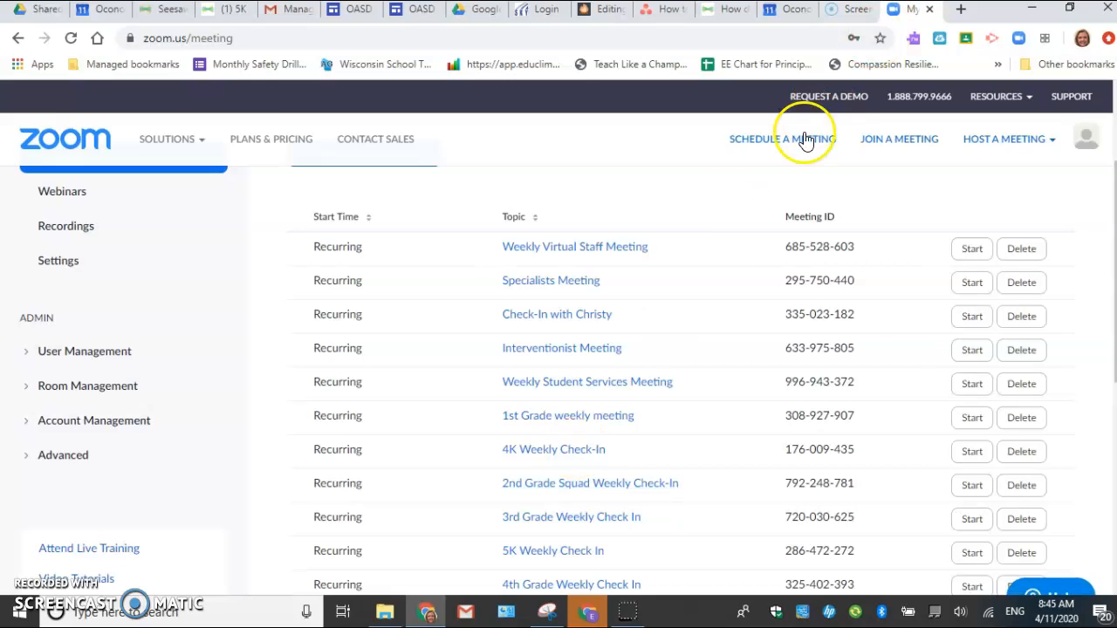
pyautogui.scroll(3, 689, 275)
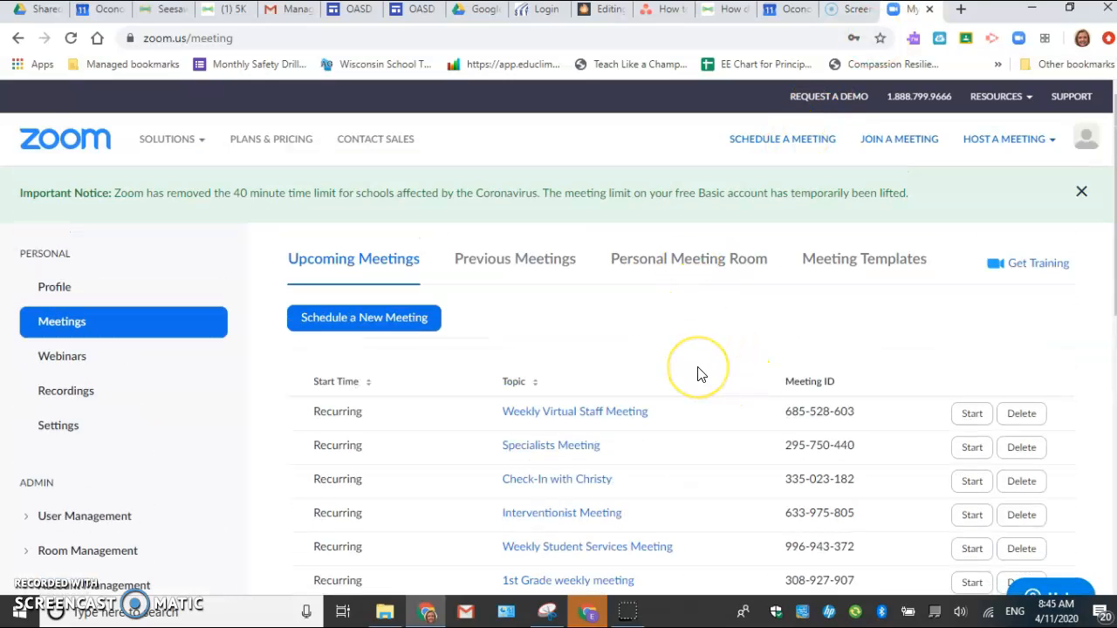